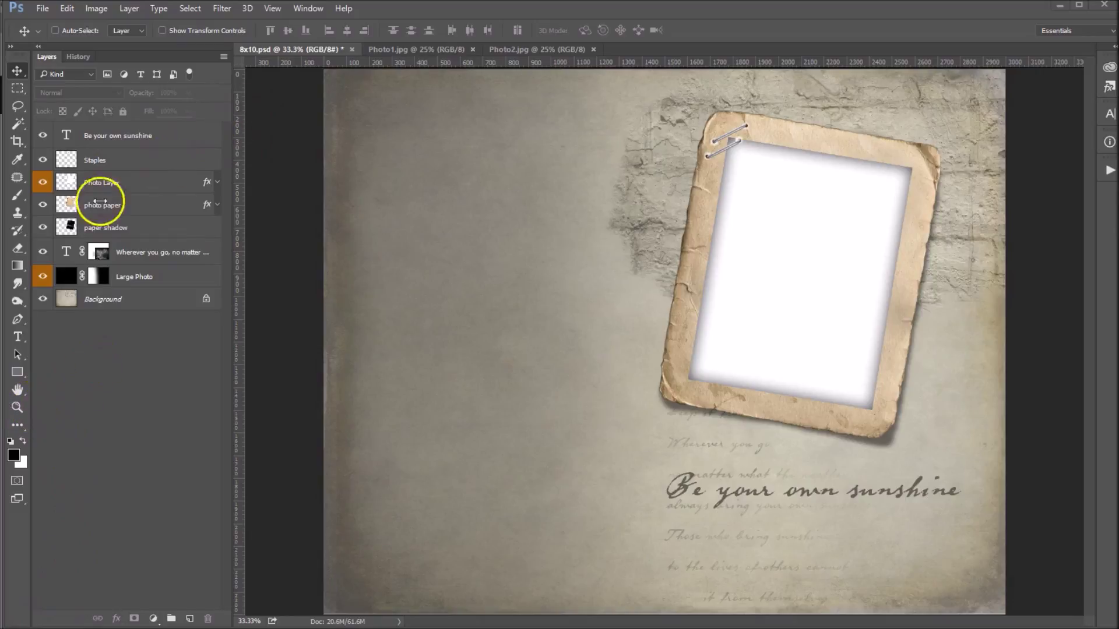
- Reselect Photo Layer, then bring Photo1.jpg with the girl in the purple scarf to the front
left_click(140, 185)
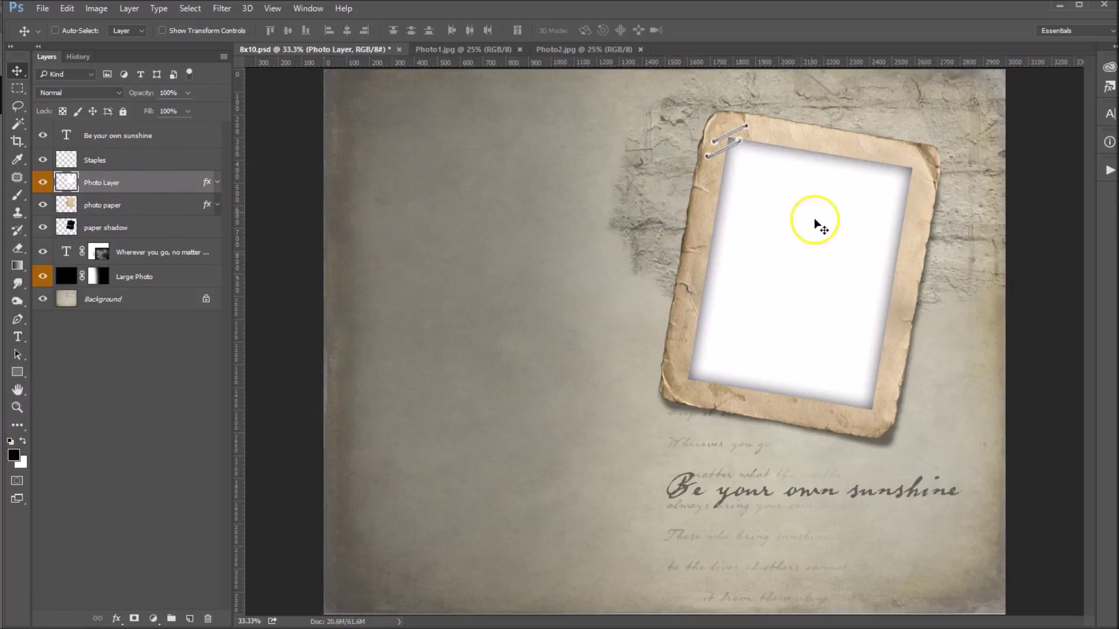
left_click(134, 277)
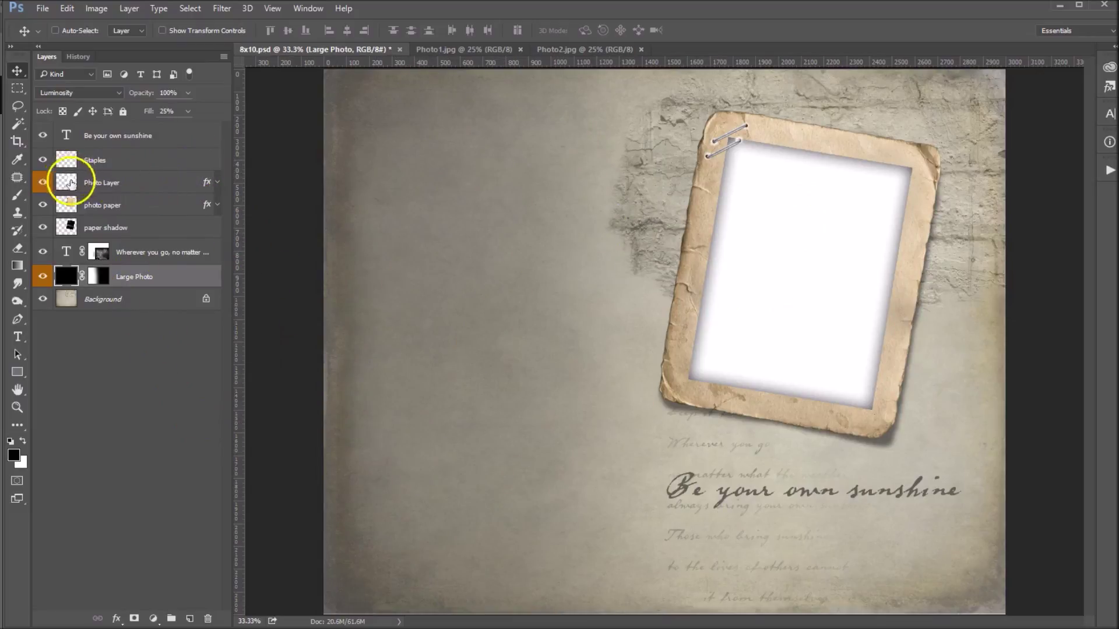
left_click(129, 183)
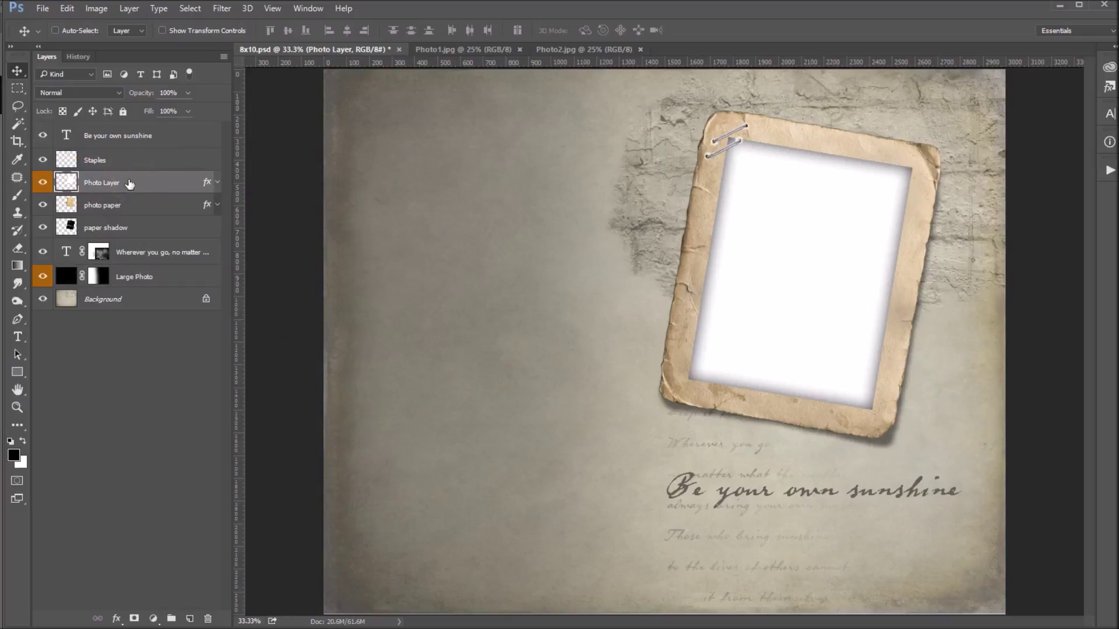
left_click(473, 49)
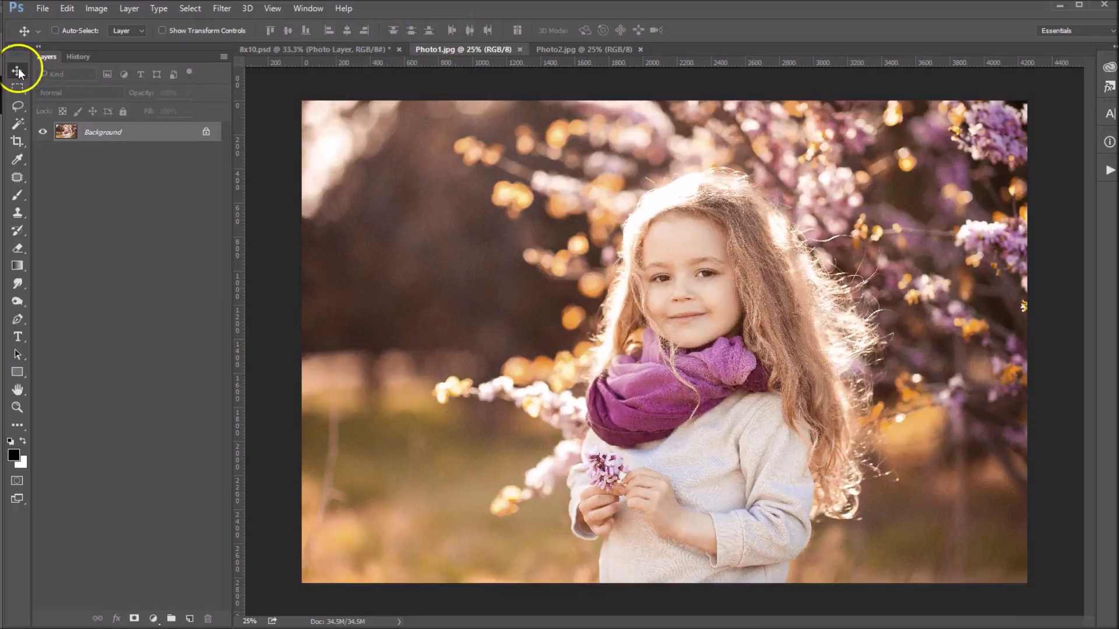
- Drag the girl's photo into 8x10.psd as Layer 1 and clip it to the tilted frame
left_click_drag(702, 203, 790, 255)
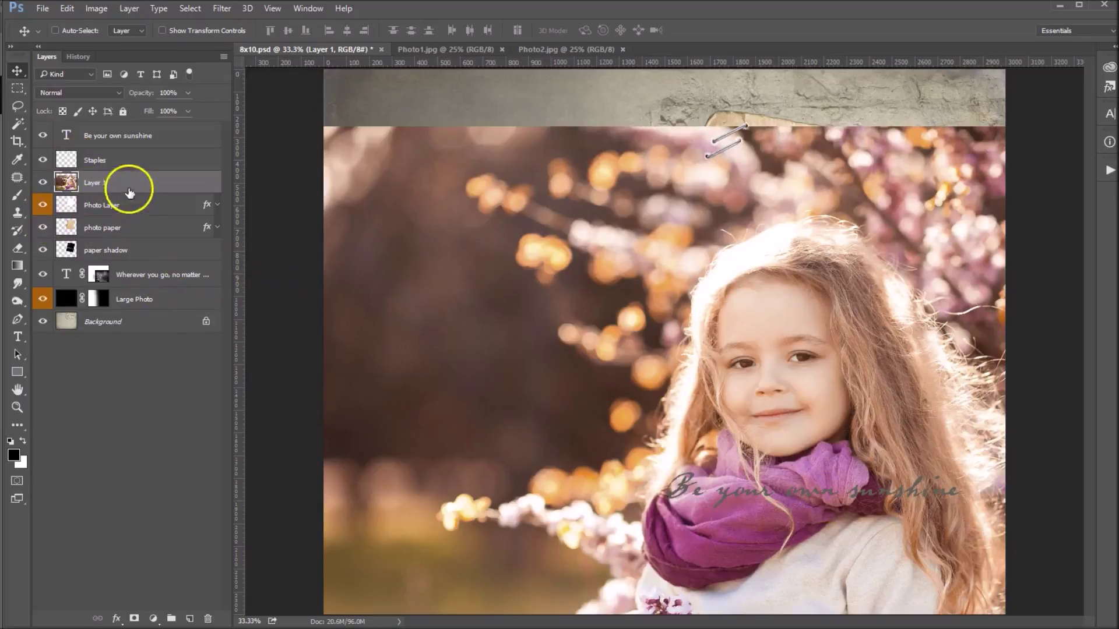
right_click(102, 158)
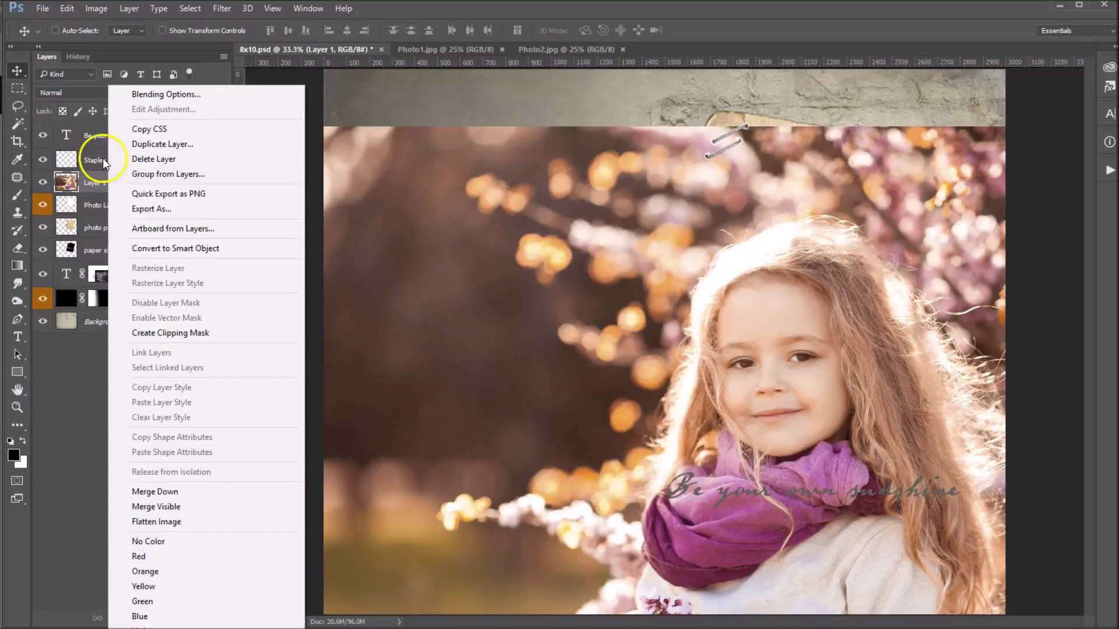
left_click(167, 333)
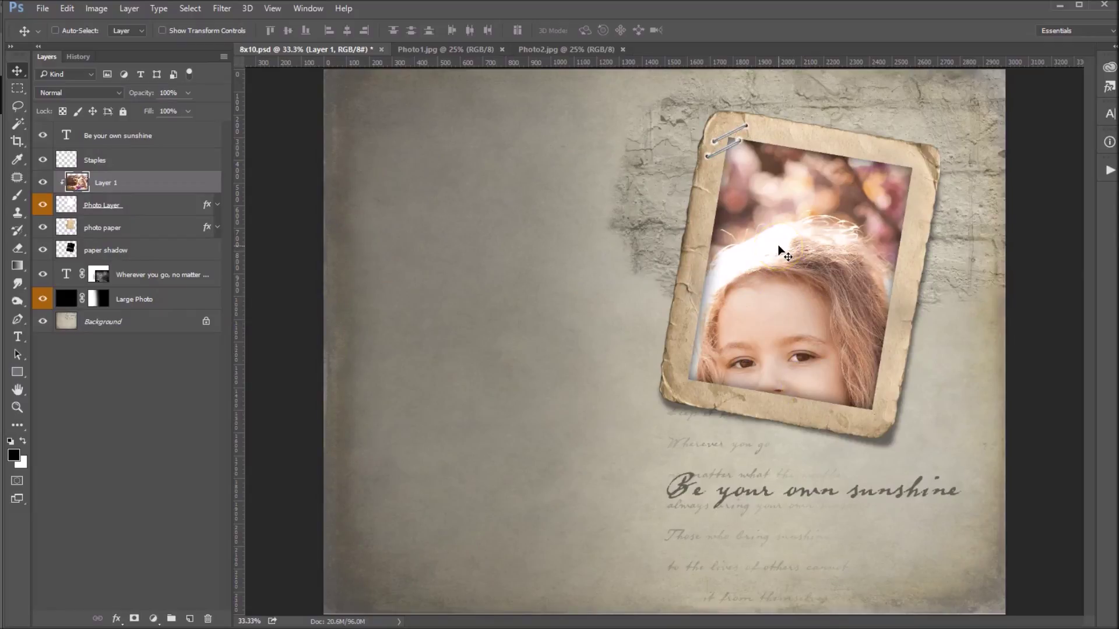
key("ctrl+t")
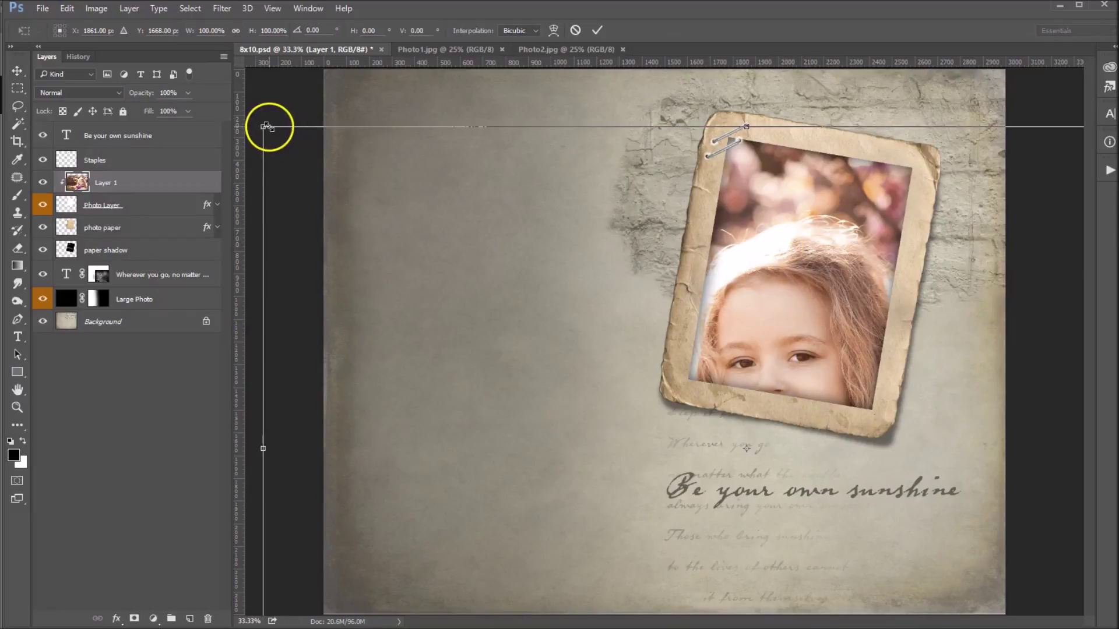
- Scale the girl's photo down proportionally, fit it inside the tilted frame, and commit
left_click_drag(267, 127, 536, 358)
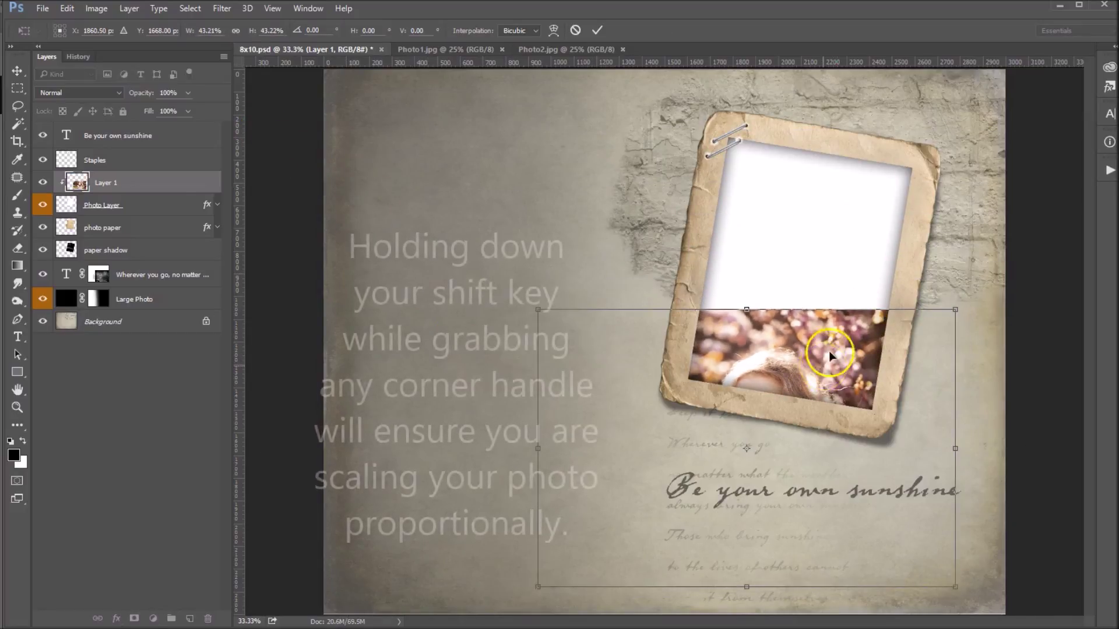
left_click_drag(823, 367, 859, 189)
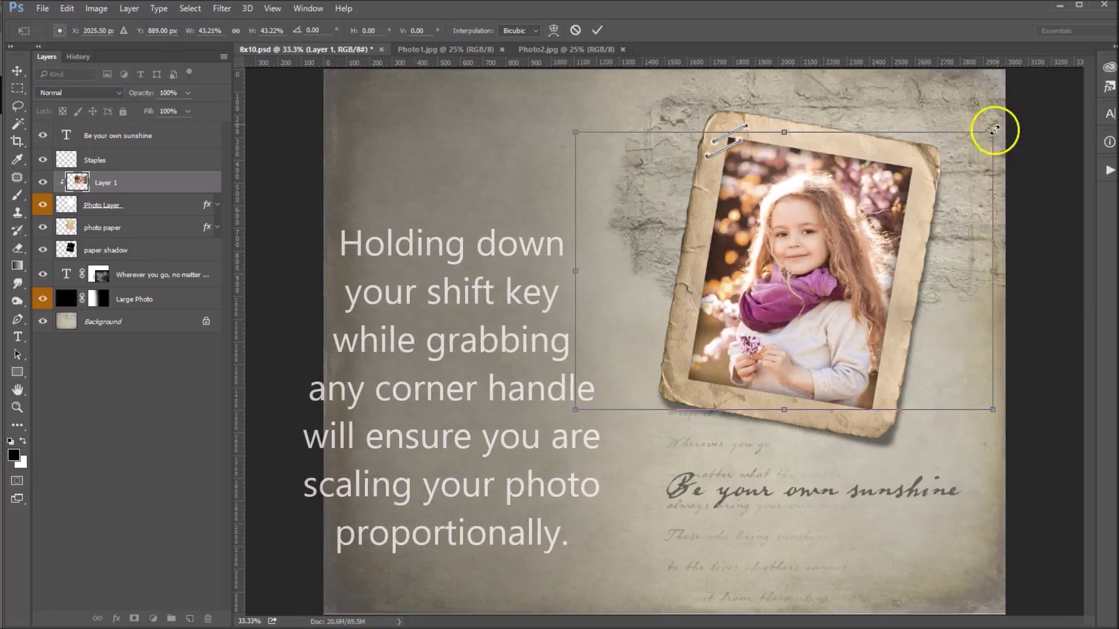
left_click_drag(974, 149, 1005, 151)
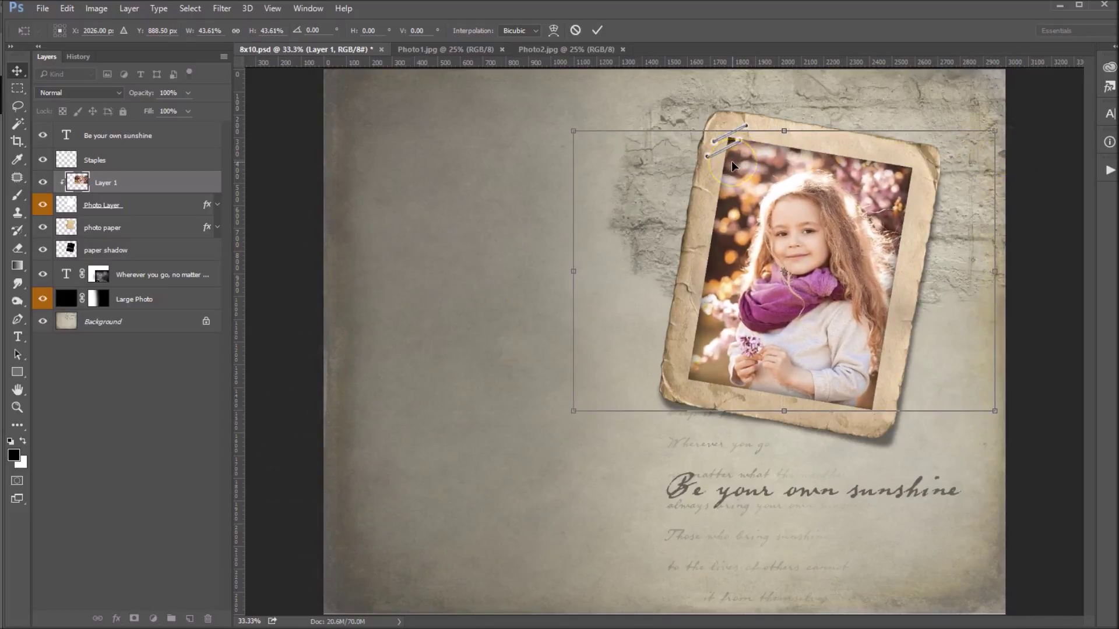
key("Return")
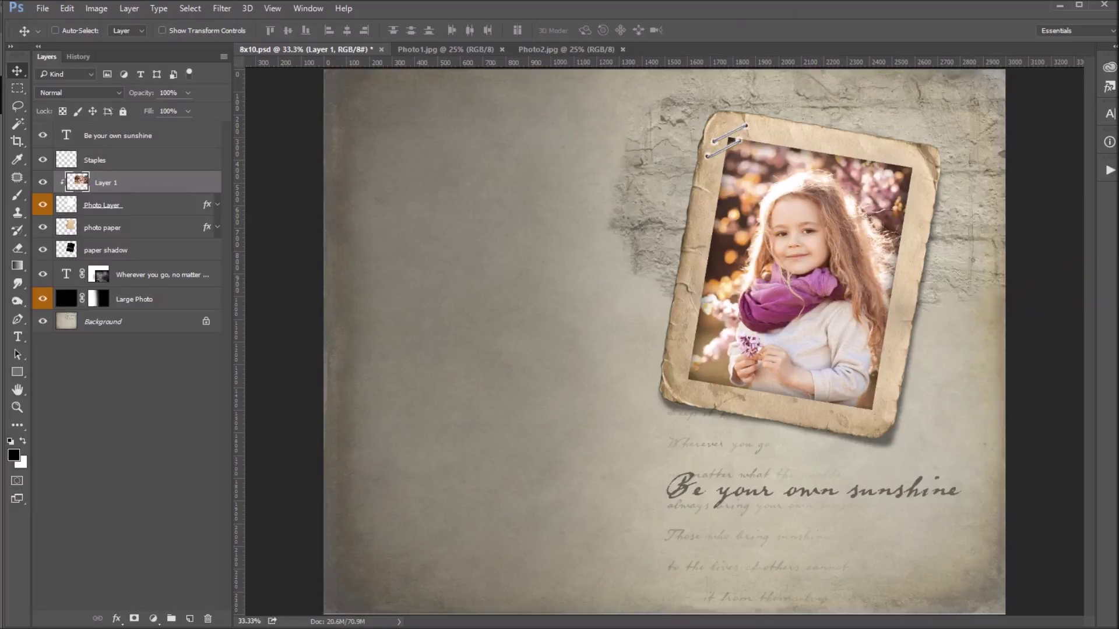
- Bring the Photo2.jpg flower-crown portrait in above Large Photo, position it, and clip it as Layer 2
left_click(155, 299)
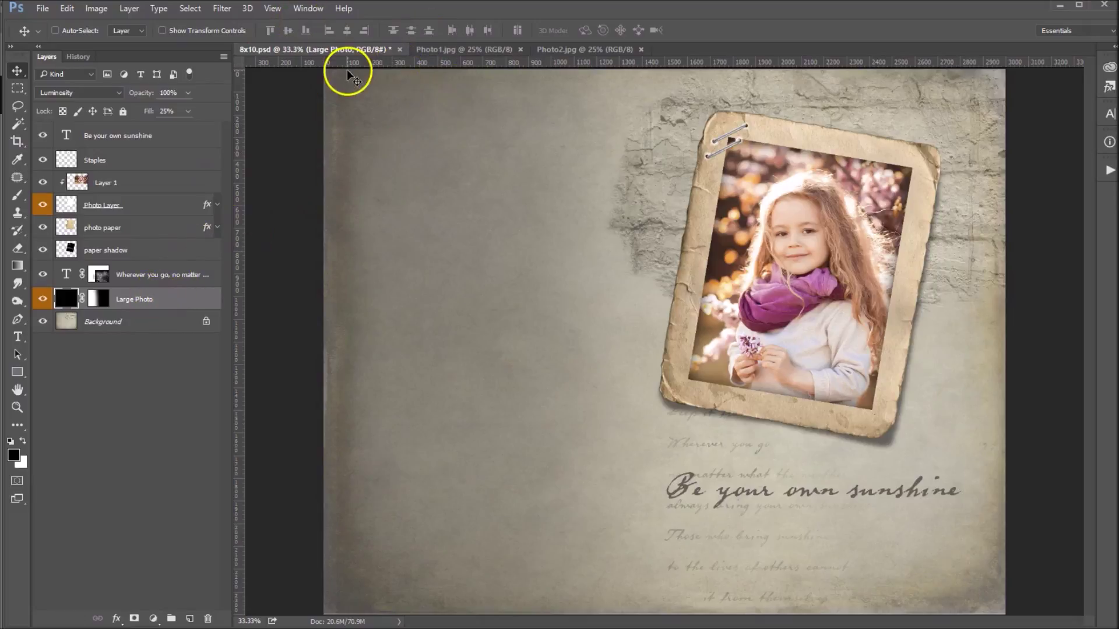
left_click(588, 49)
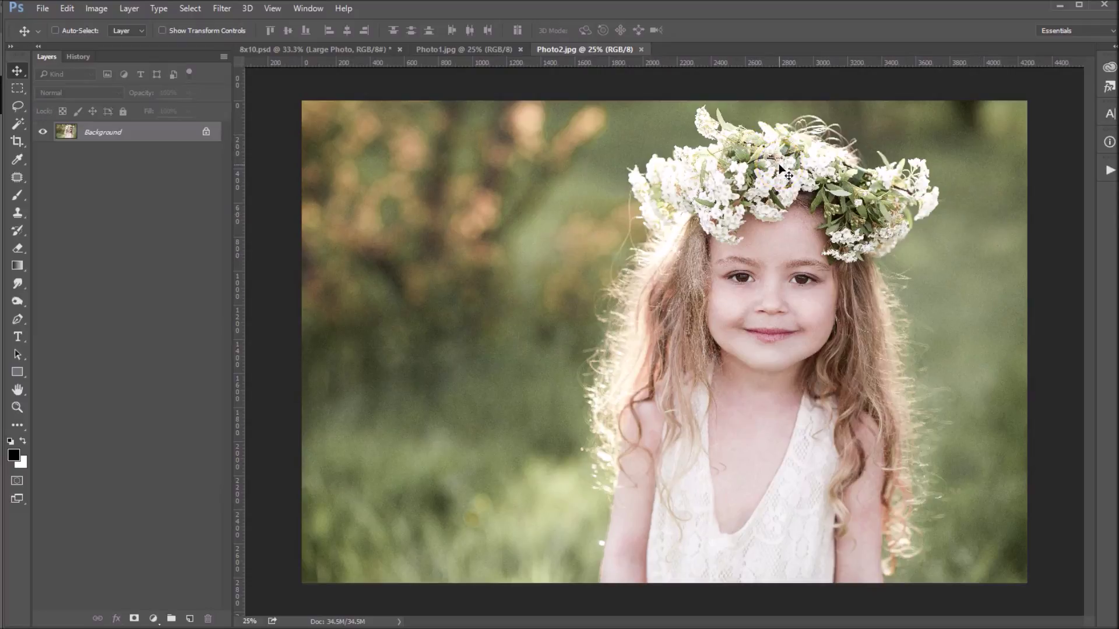
left_click_drag(779, 165, 479, 233)
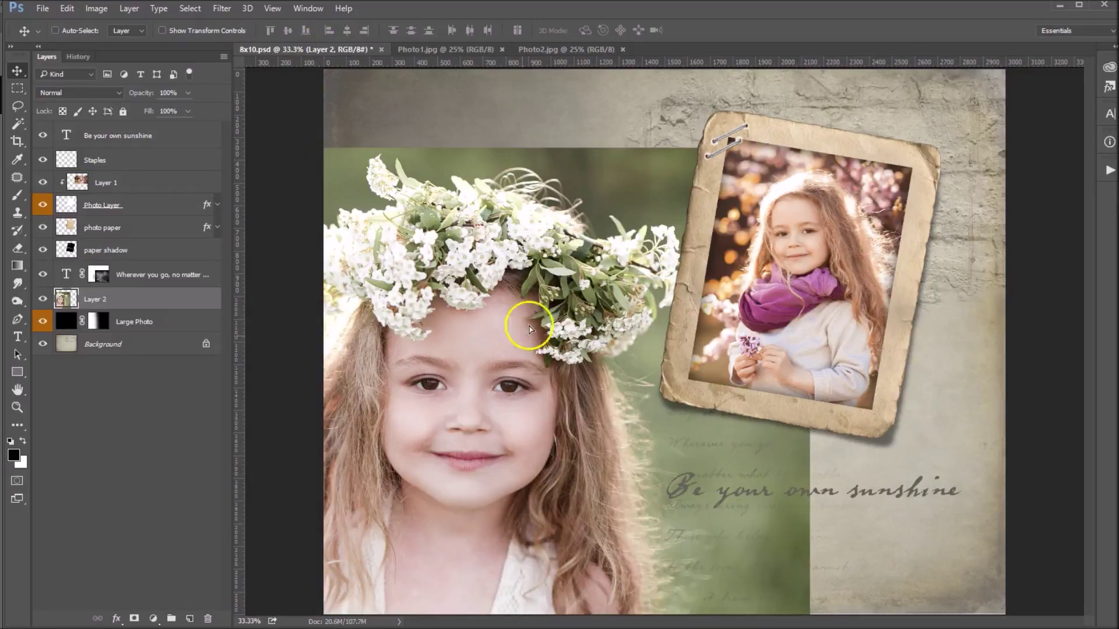
left_click_drag(519, 324, 584, 215)
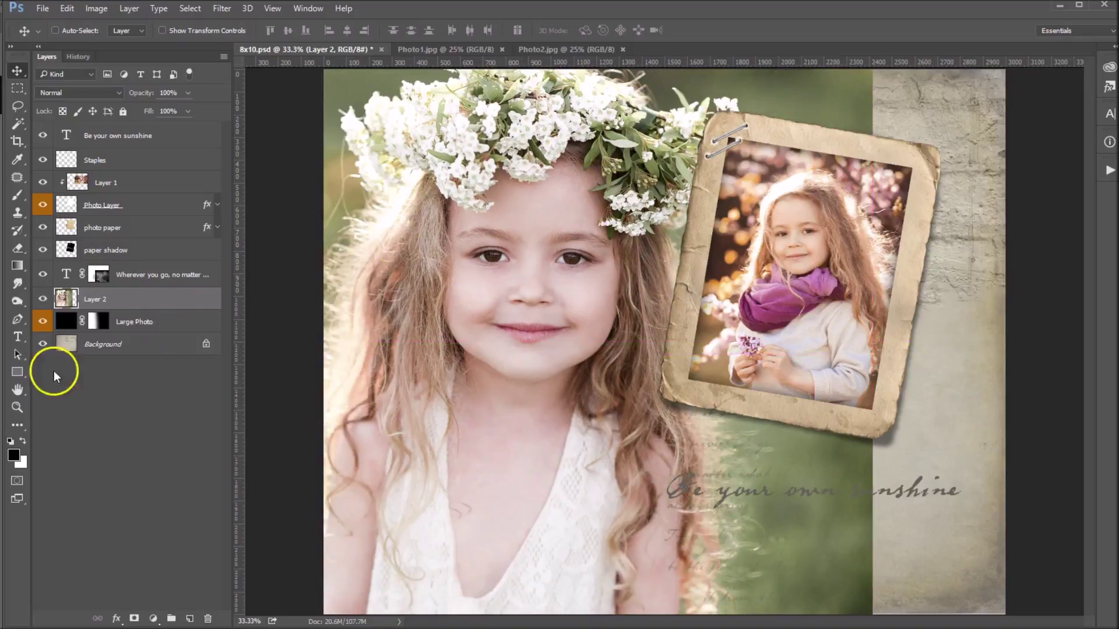
right_click(108, 297)
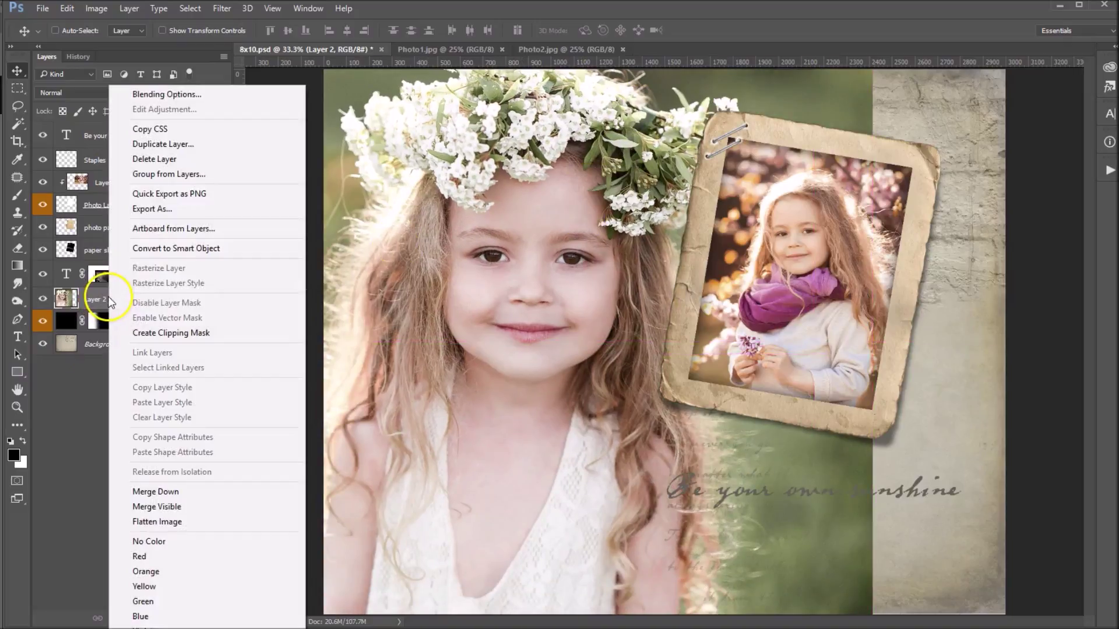
left_click(159, 334)
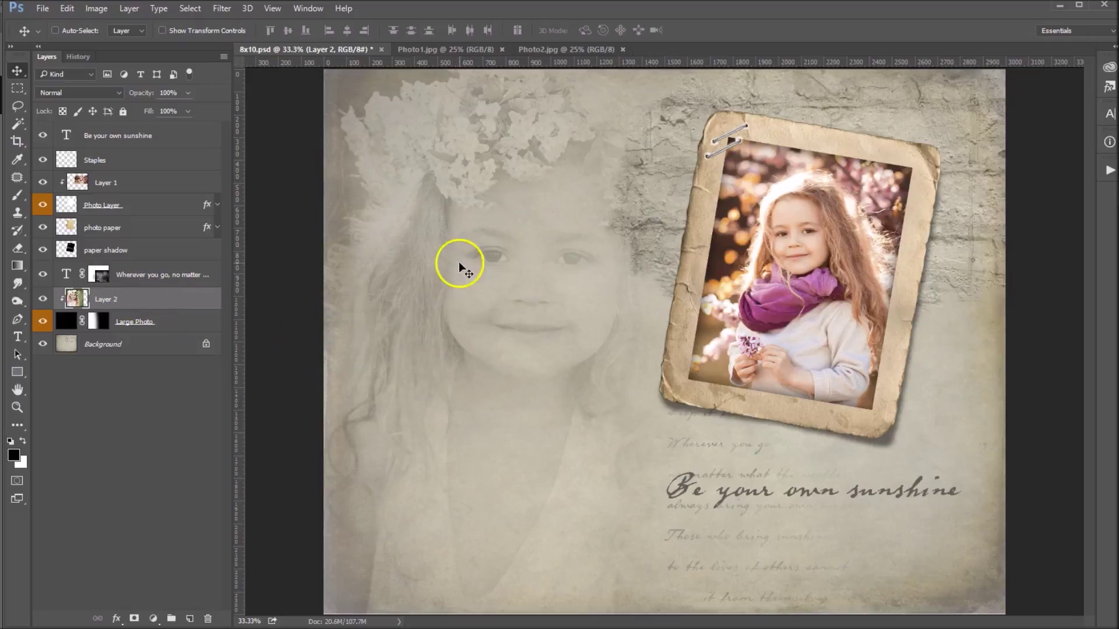
key("ctrl+t")
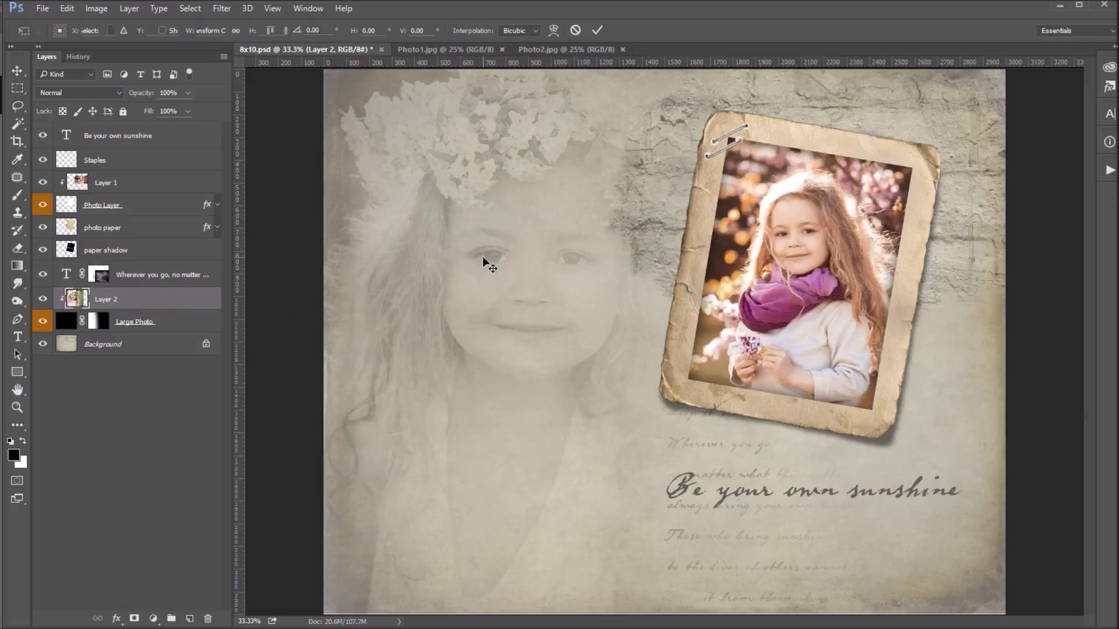
- Shrink the flower-crown portrait to about 84%, commit, and nudge it slightly left
left_click(552, 244)
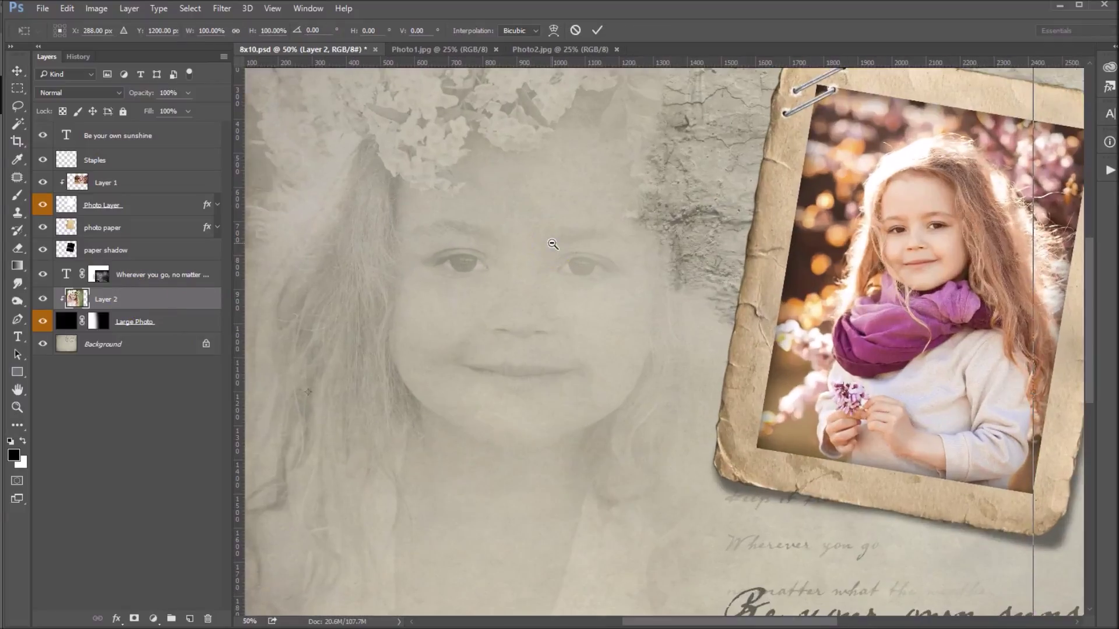
left_click(553, 243)
left_click(488, 385)
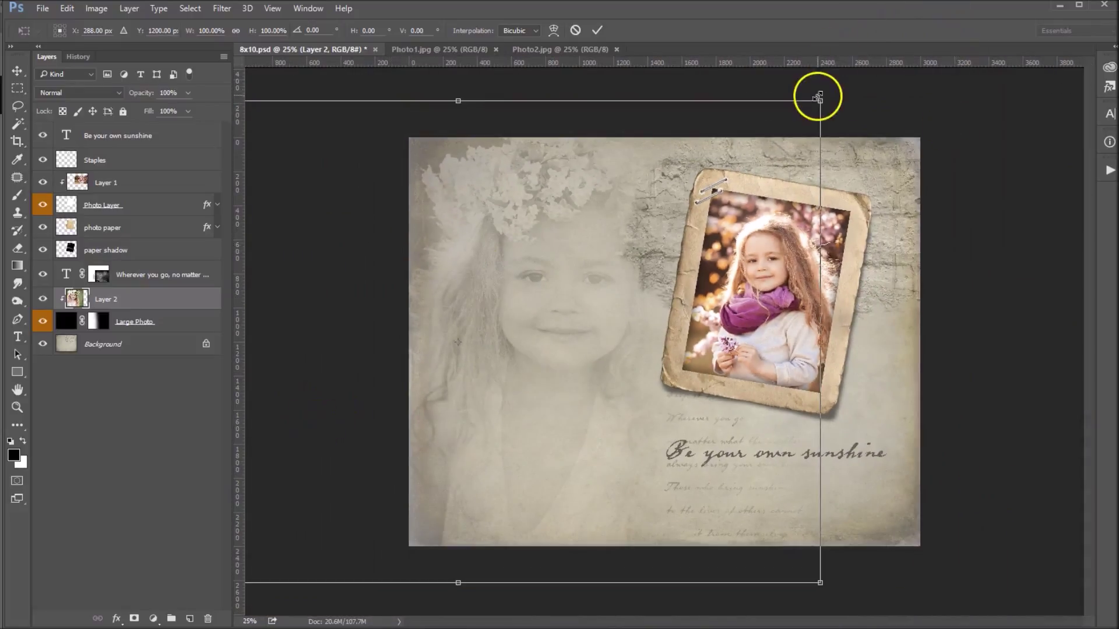
left_click_drag(822, 101, 787, 138)
double_click(788, 156)
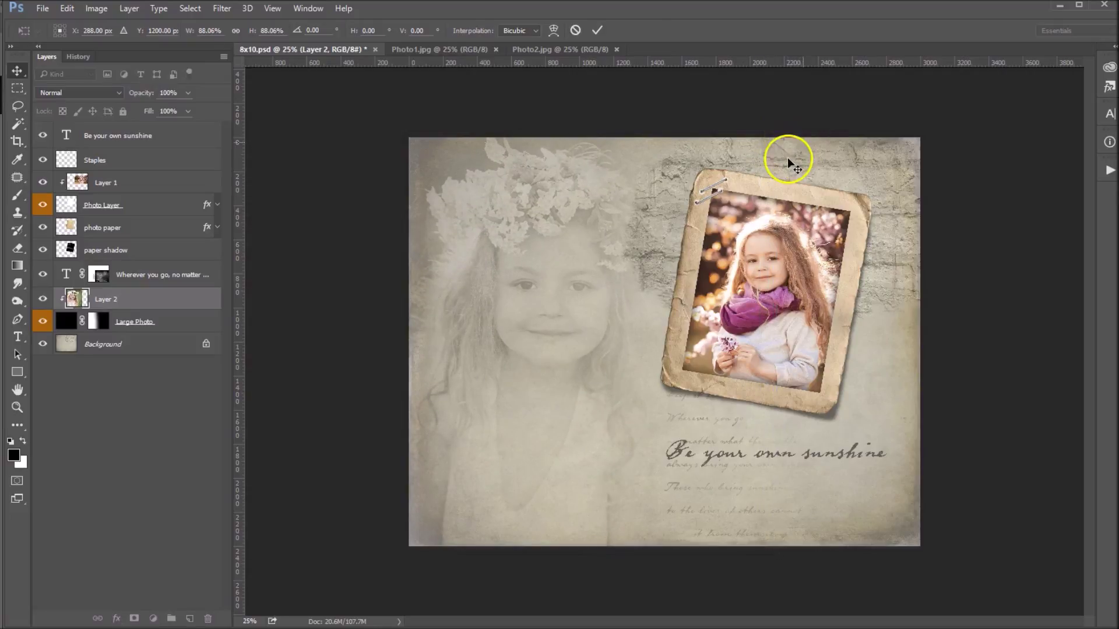
left_click(531, 350)
left_click_drag(565, 345, 553, 349)
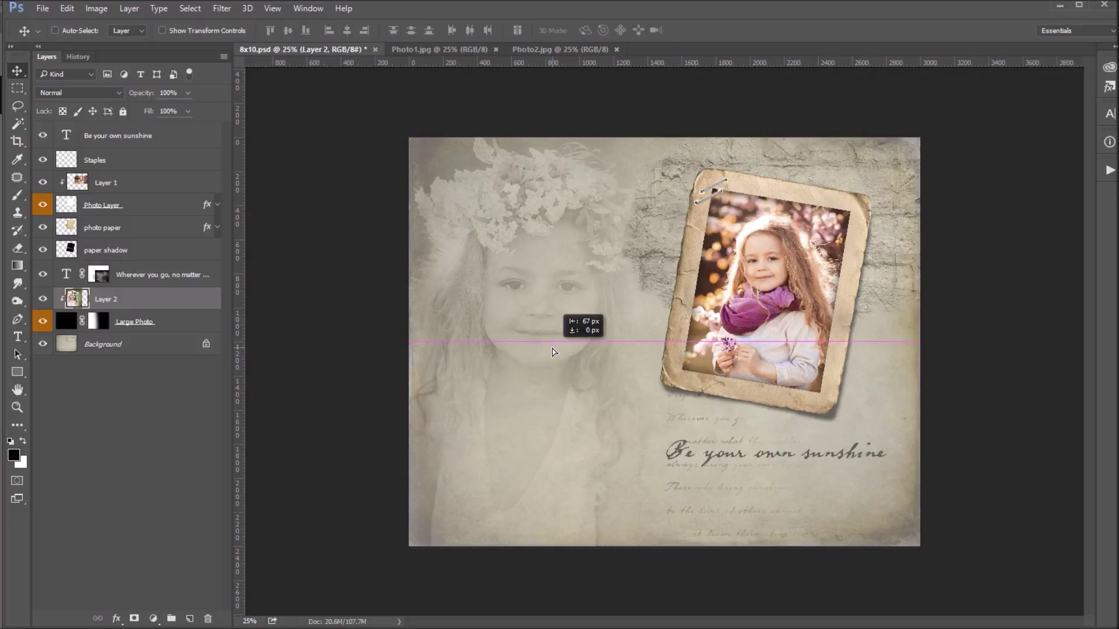
left_click_drag(552, 349, 552, 348)
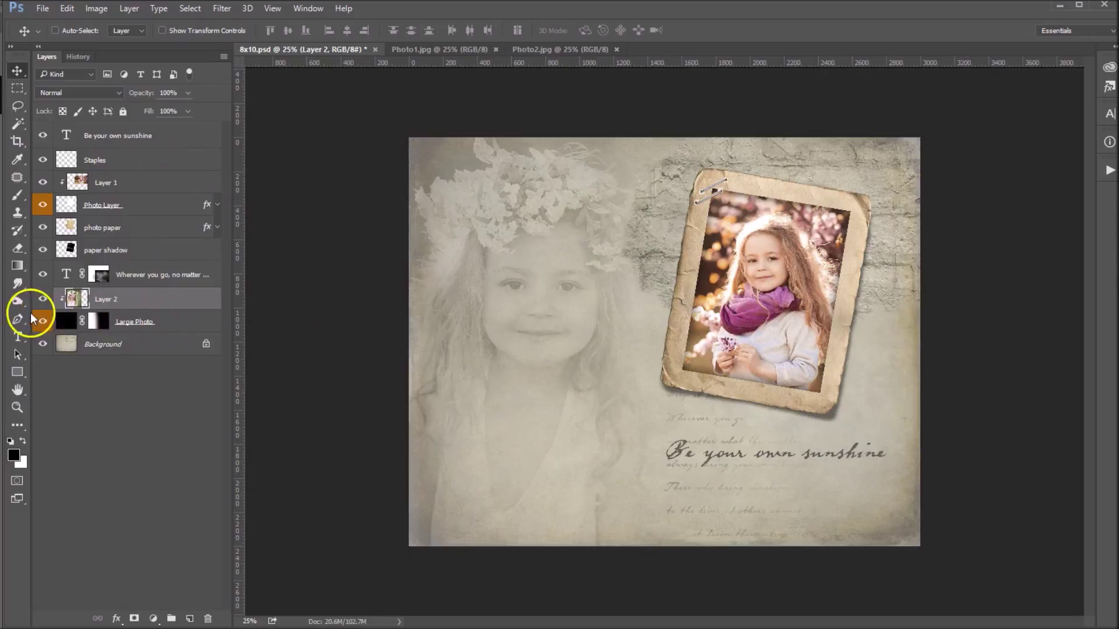
- Change the Large Photo layer's Fill from 25% to 45%
left_click(169, 321)
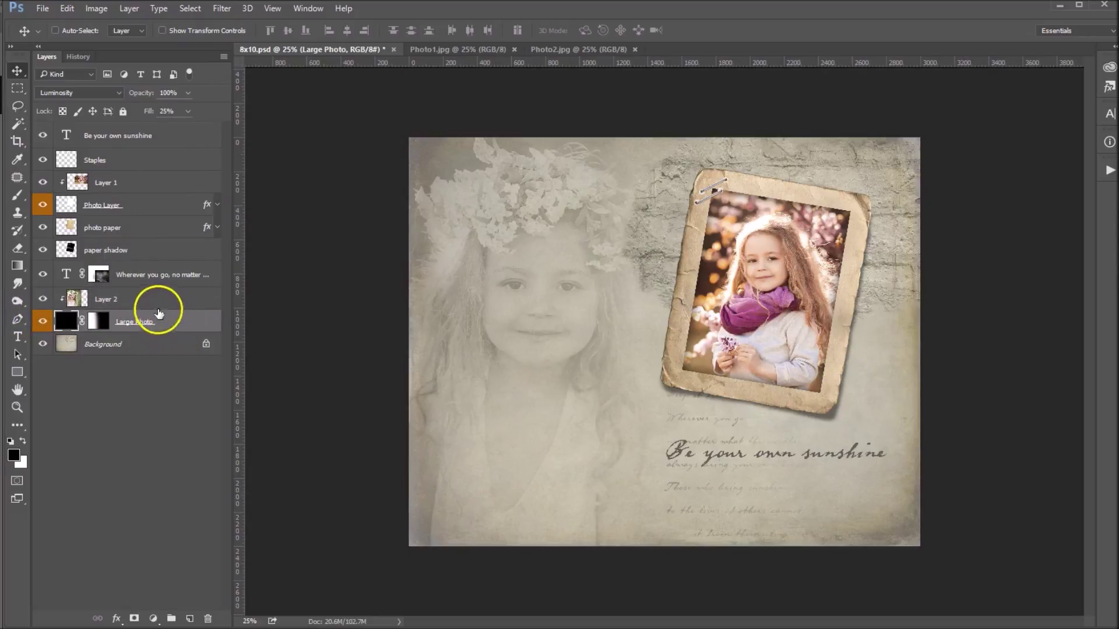
left_click(152, 297)
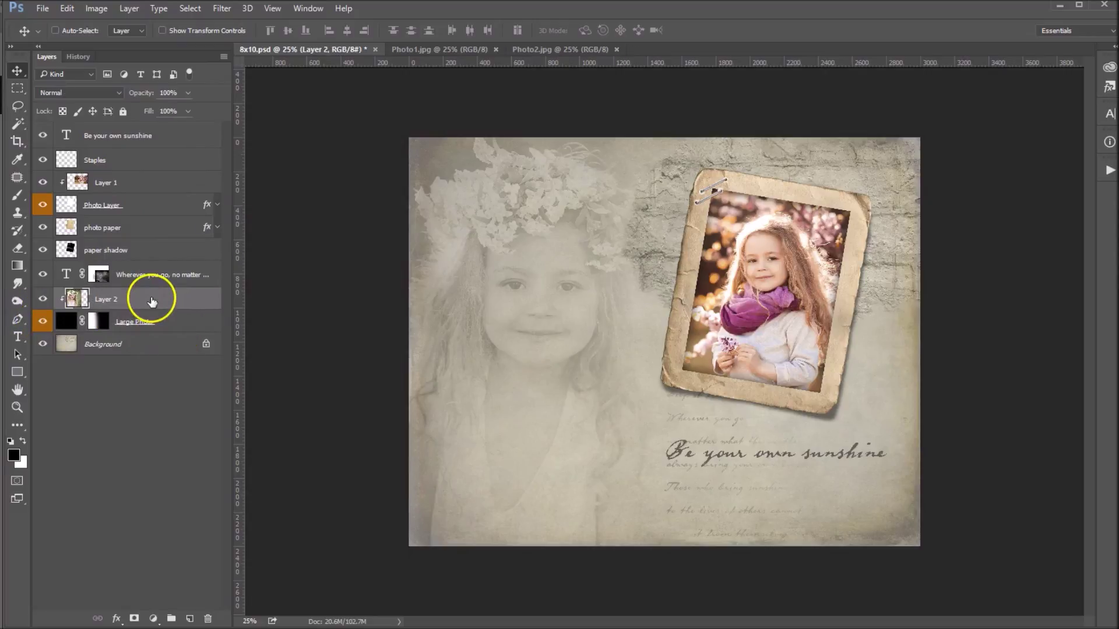
left_click(171, 324)
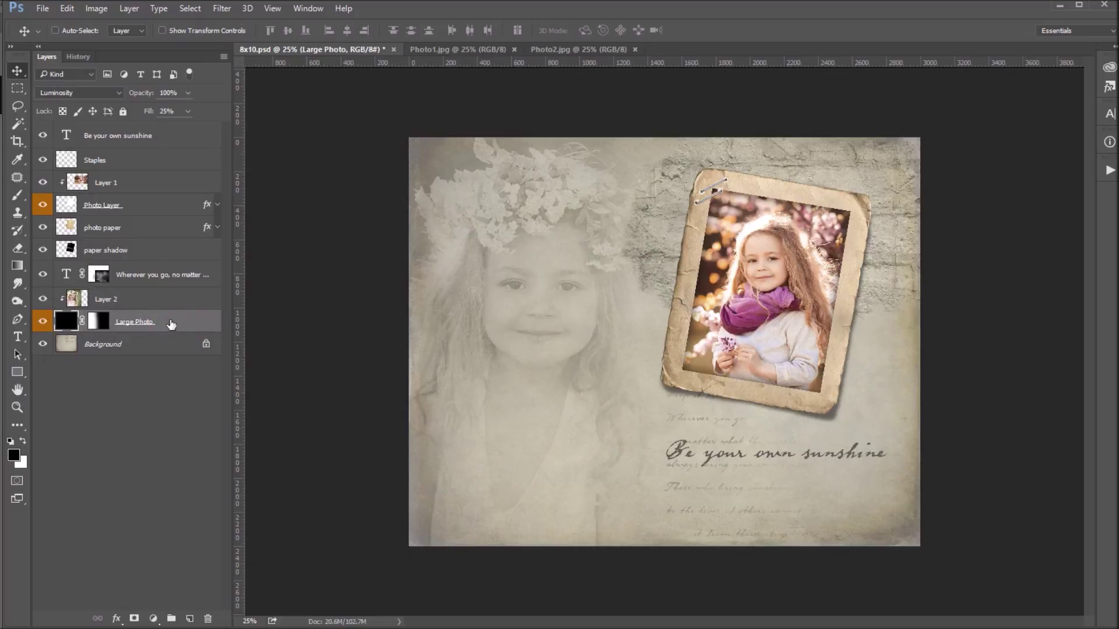
left_click(169, 320)
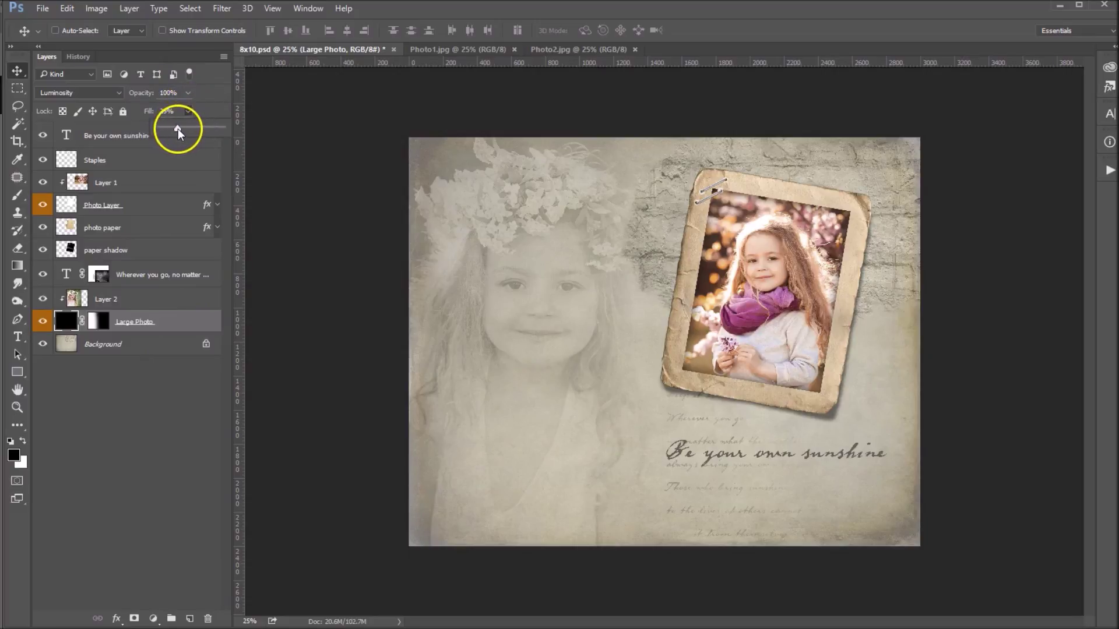
left_click_drag(183, 127, 183, 128)
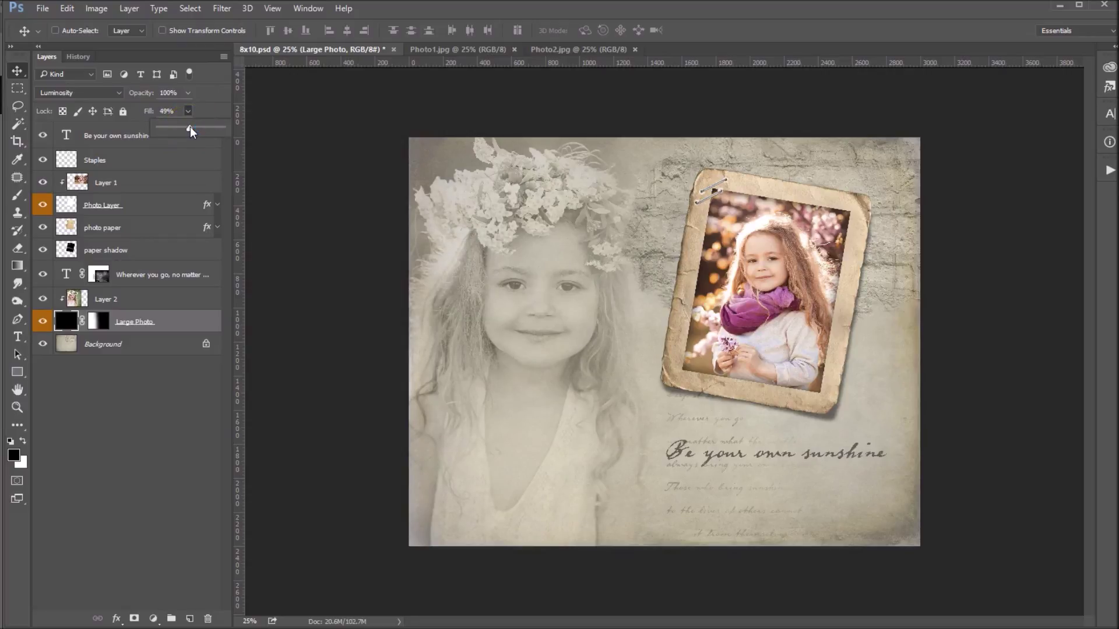
left_click(155, 145)
- Draw a white Foreground-to-Transparent gradient on the Large Photo mask inward from the left edge
left_click(98, 322)
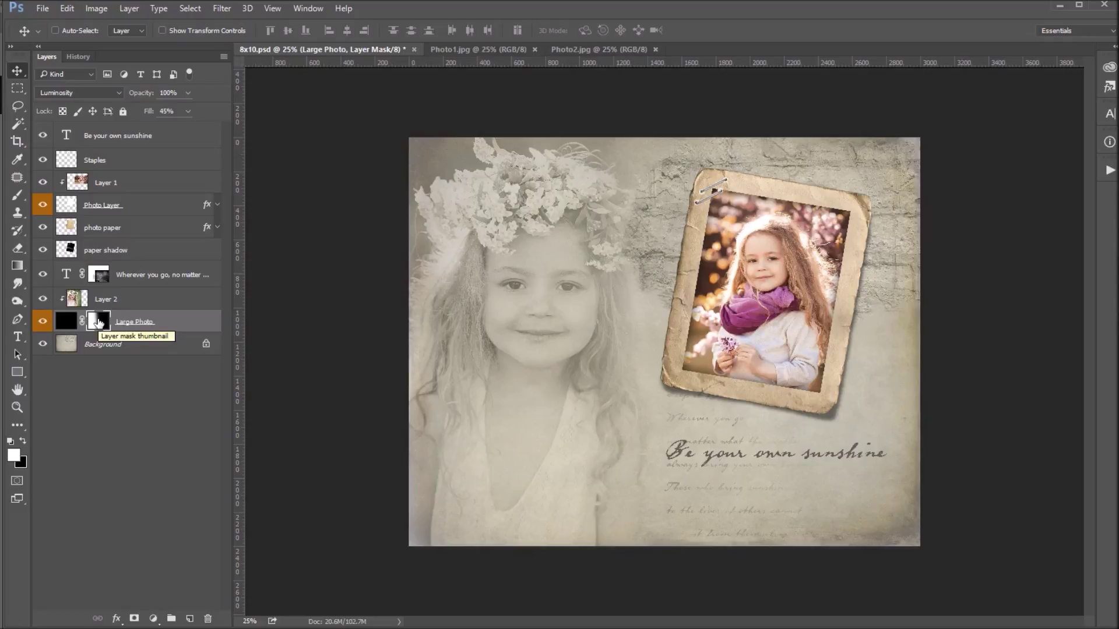
left_click(97, 325)
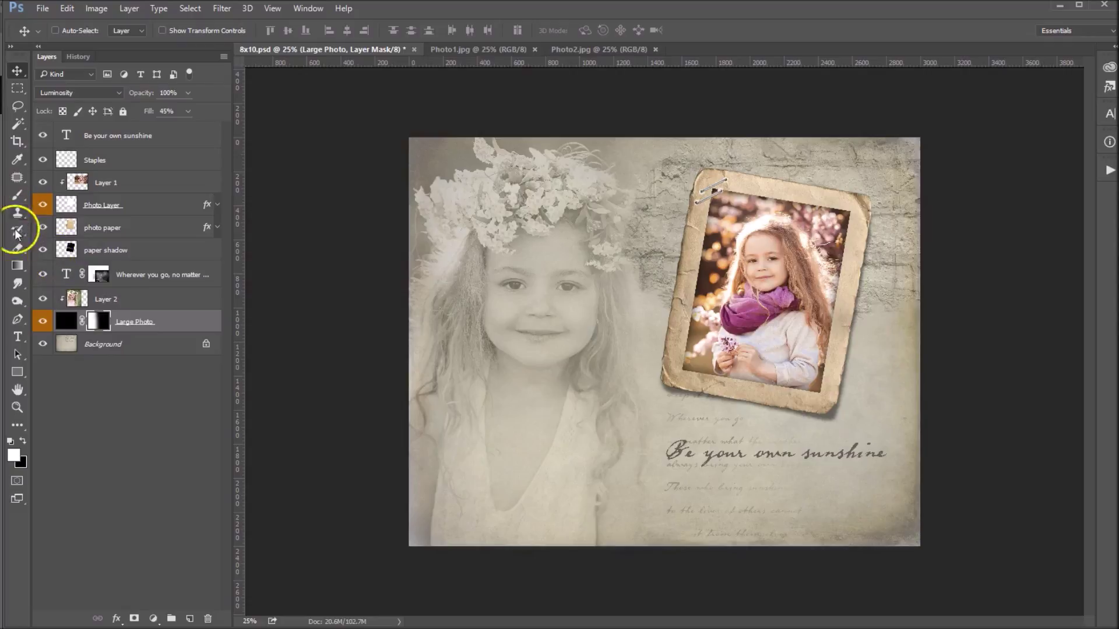
left_click(18, 266)
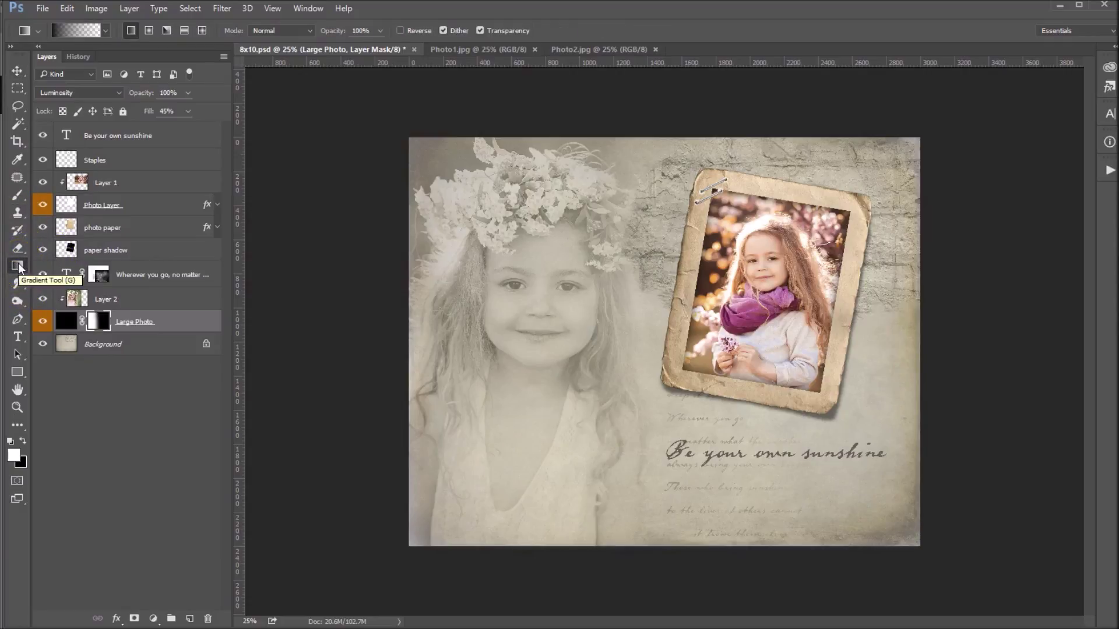
left_click(13, 455)
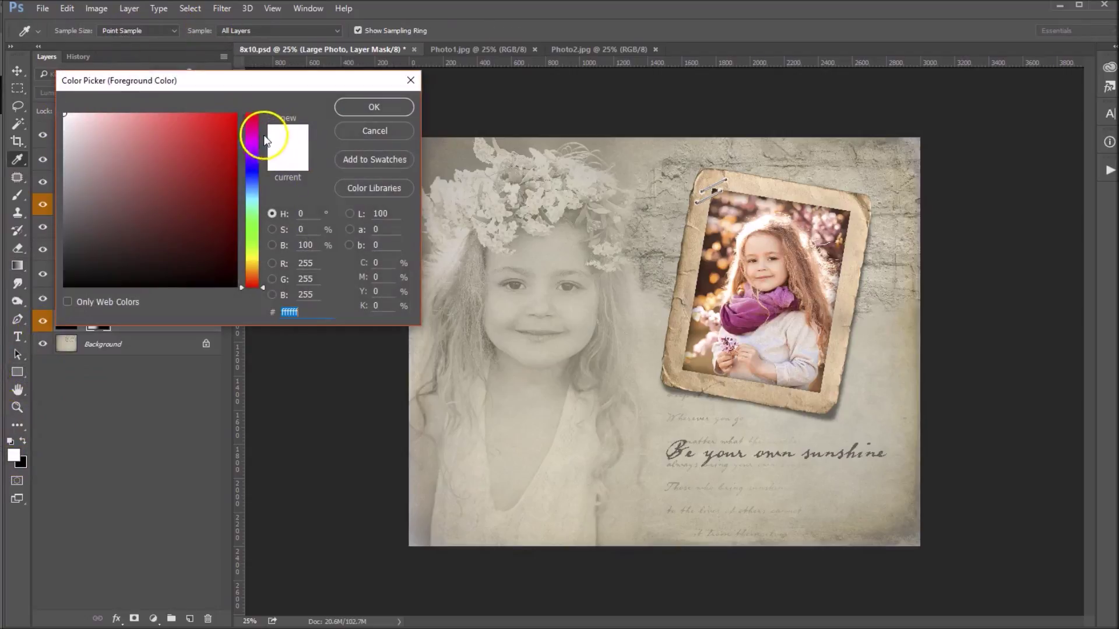
left_click(375, 107)
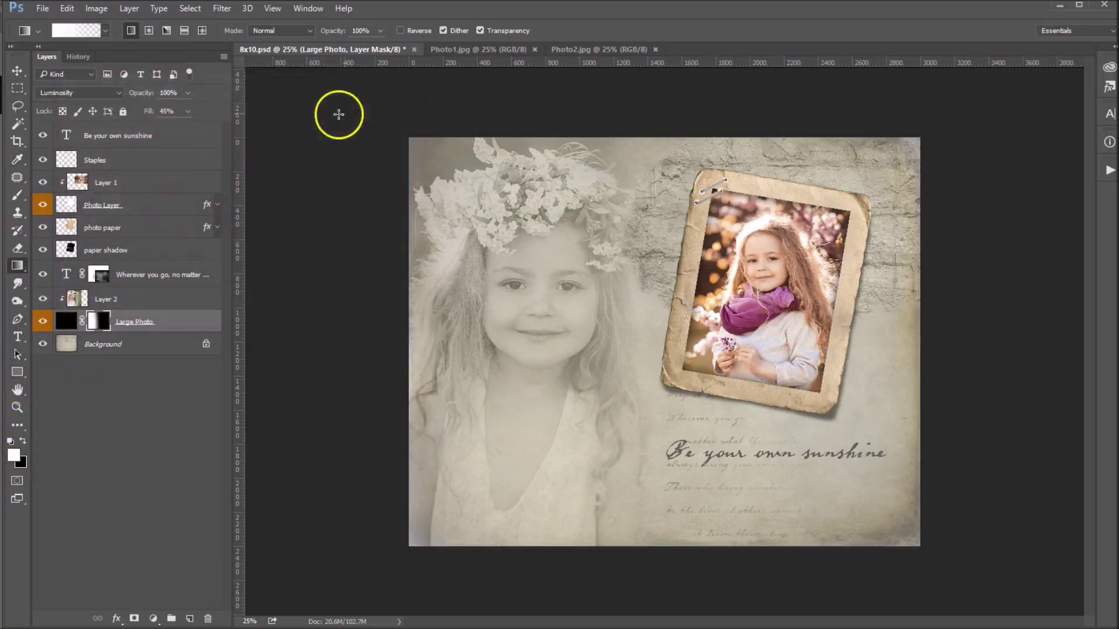
left_click(82, 30)
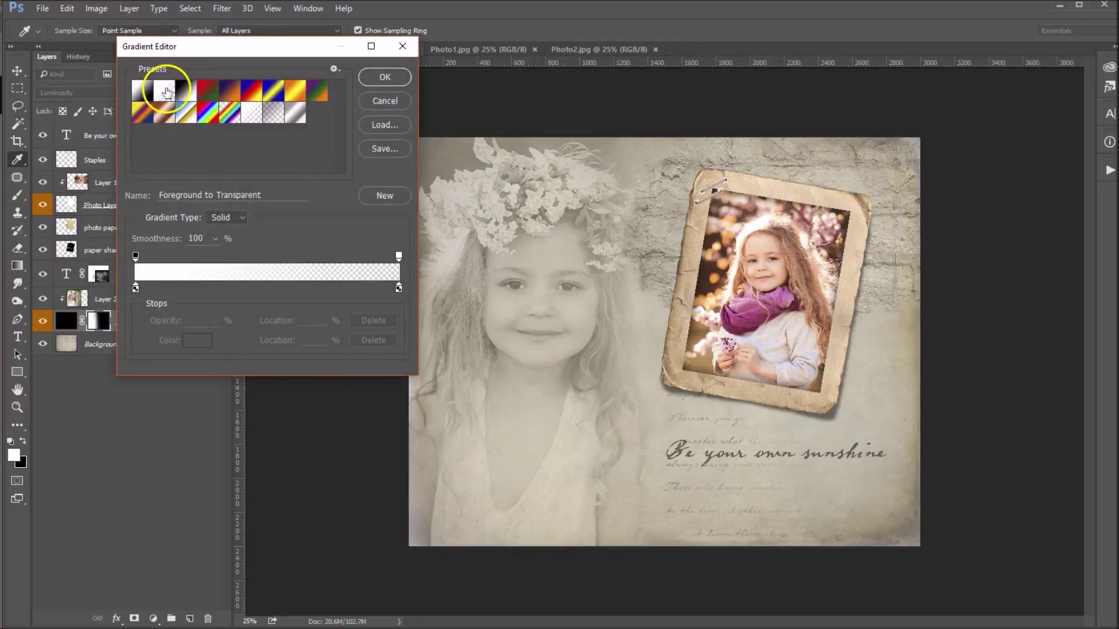
left_click(381, 77)
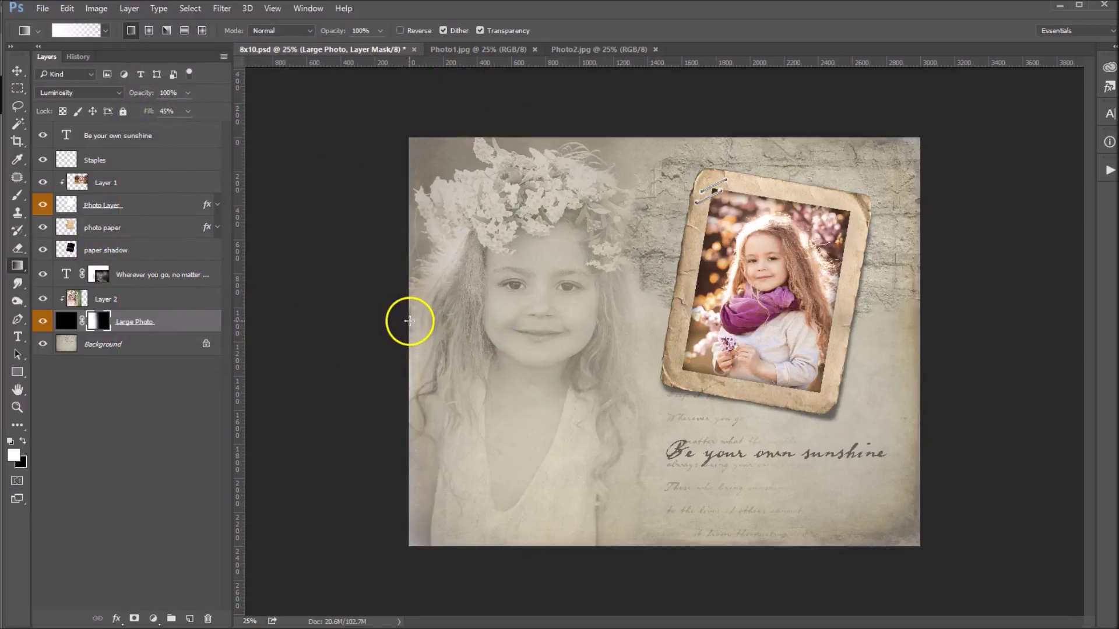
left_click_drag(408, 321, 691, 321)
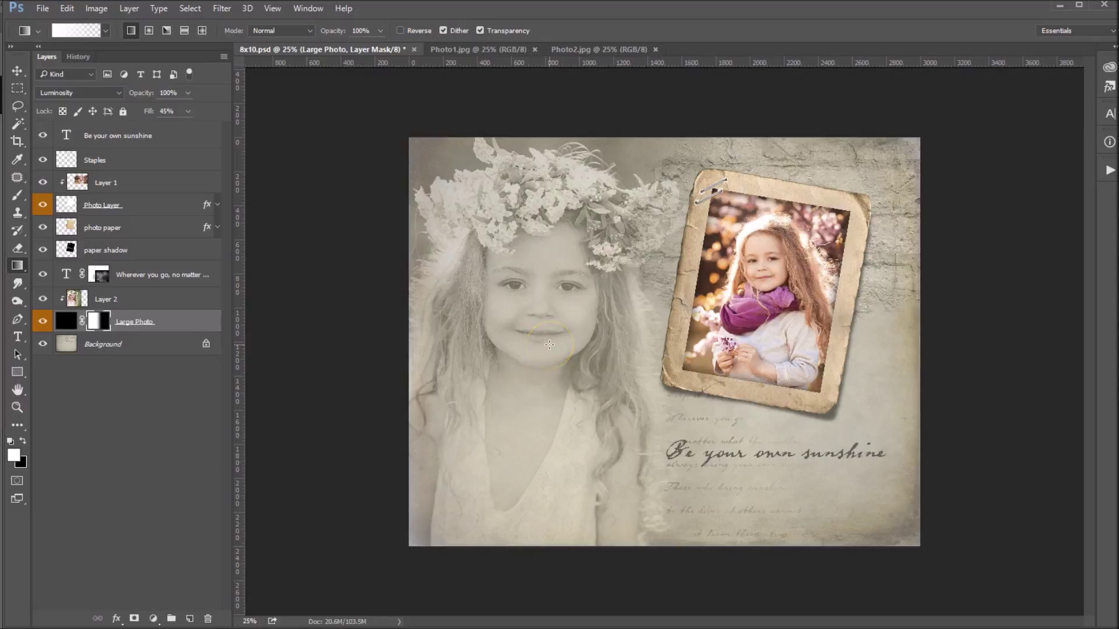
- Reset default colours and change the 'Be your own sunshine' text to 'You are my sunshine'
left_click(66, 136)
key("x")
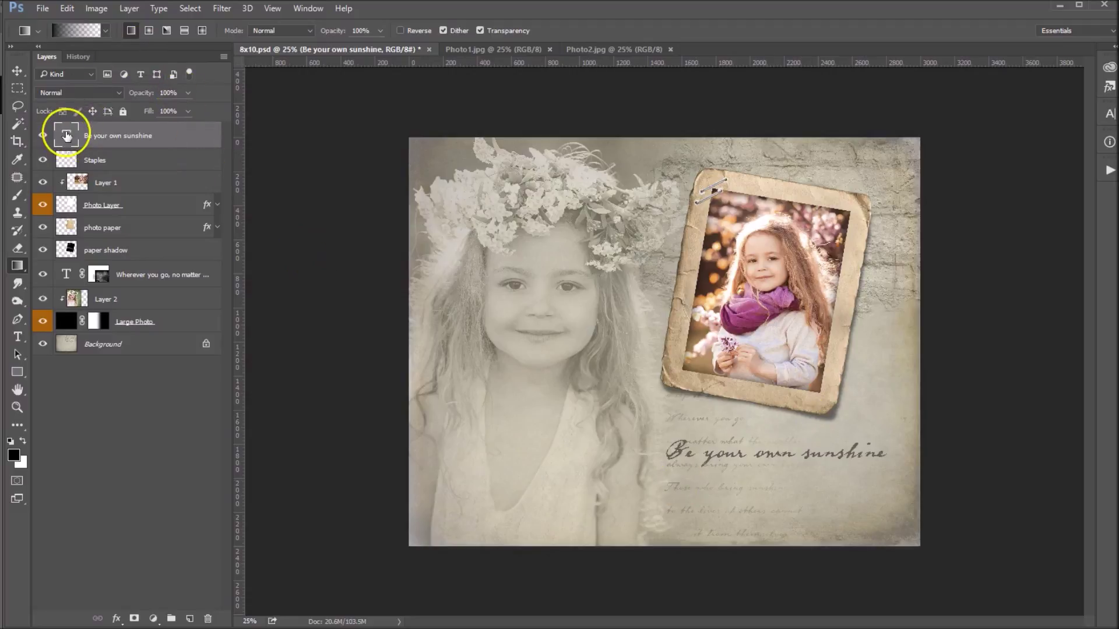
double_click(67, 135)
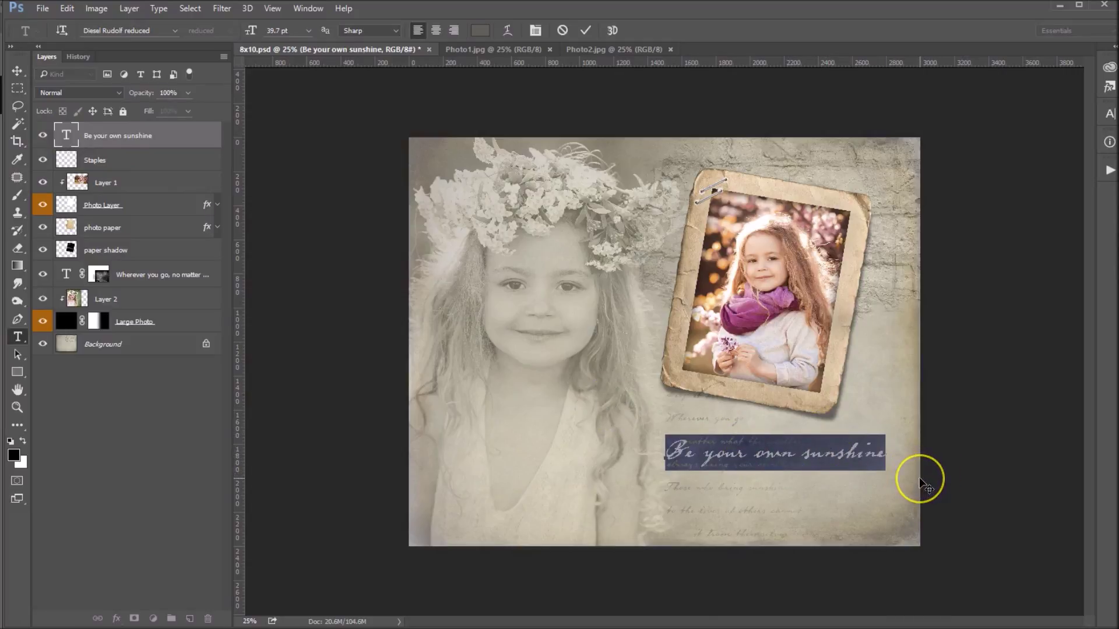
type("You")
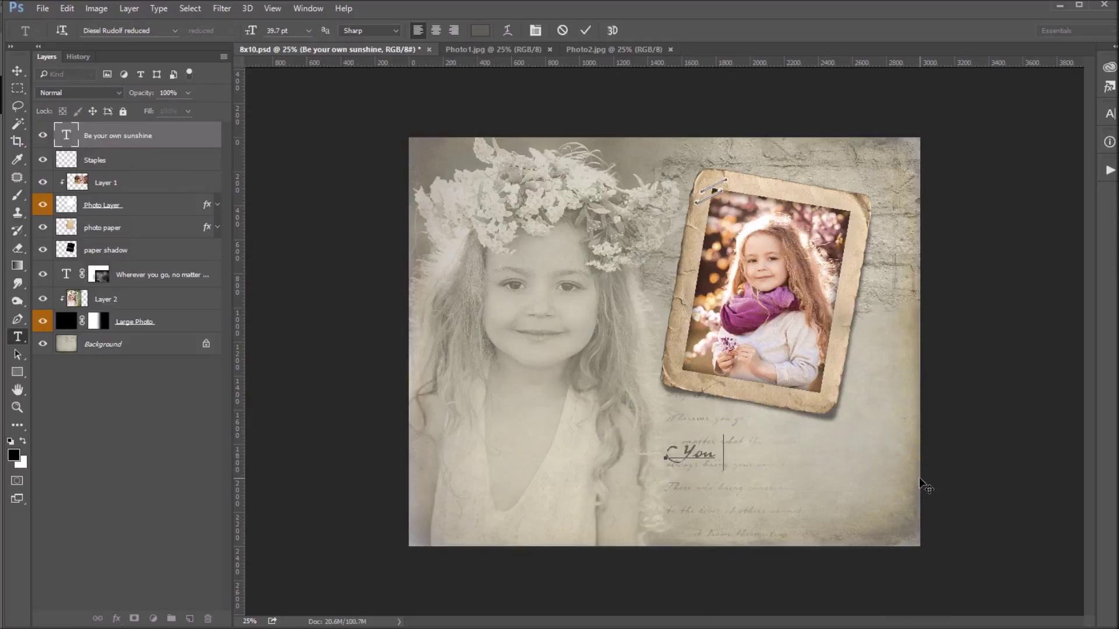
type(" are my sunsh")
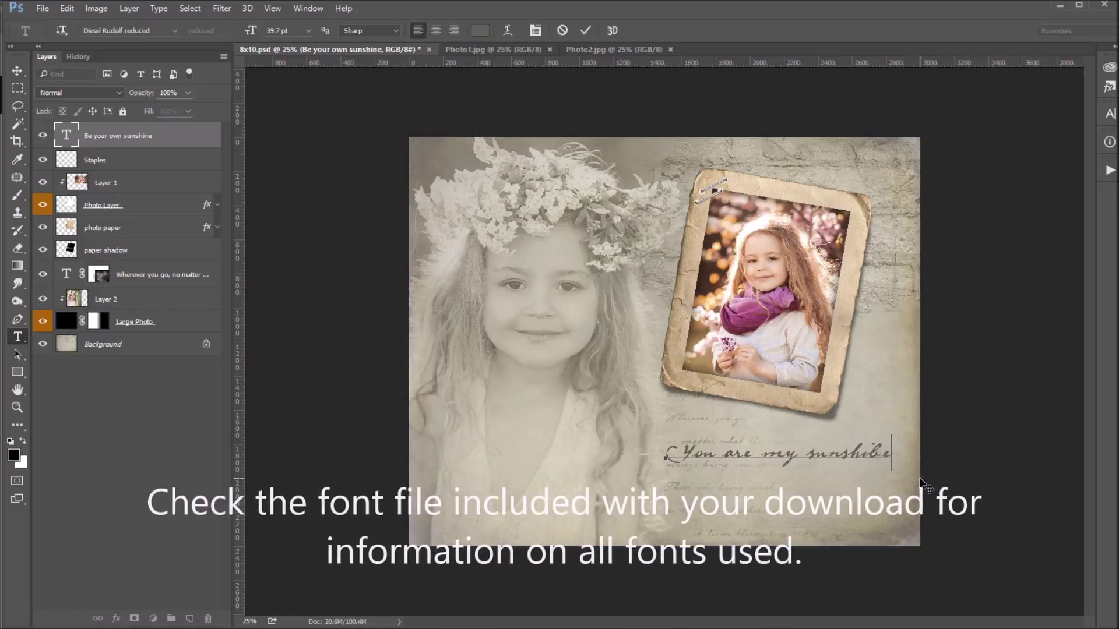
type("ine")
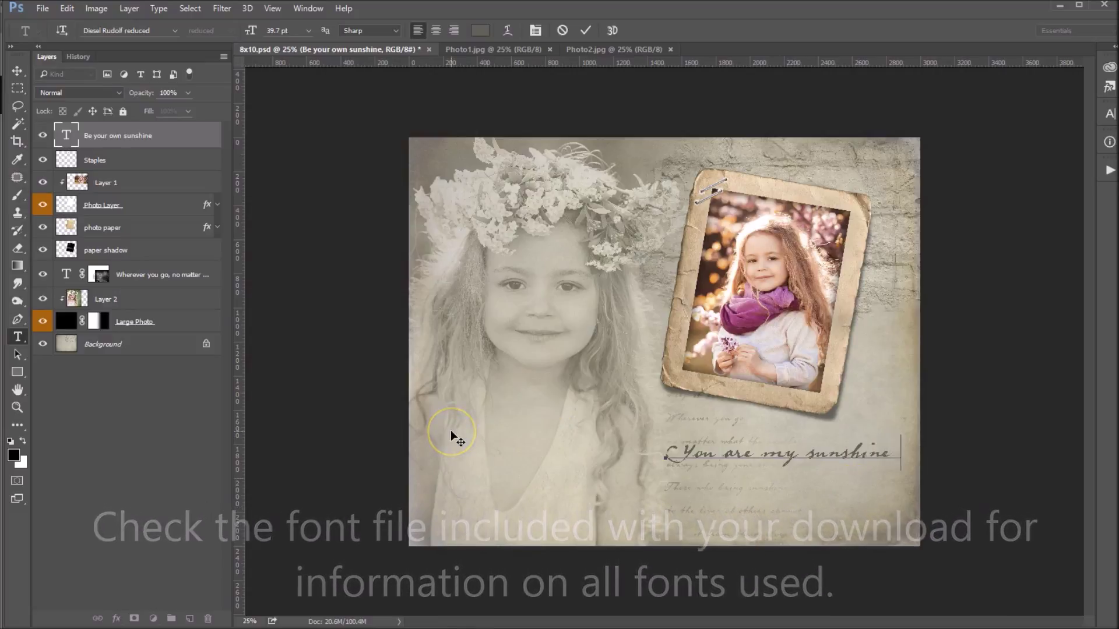
left_click(161, 140)
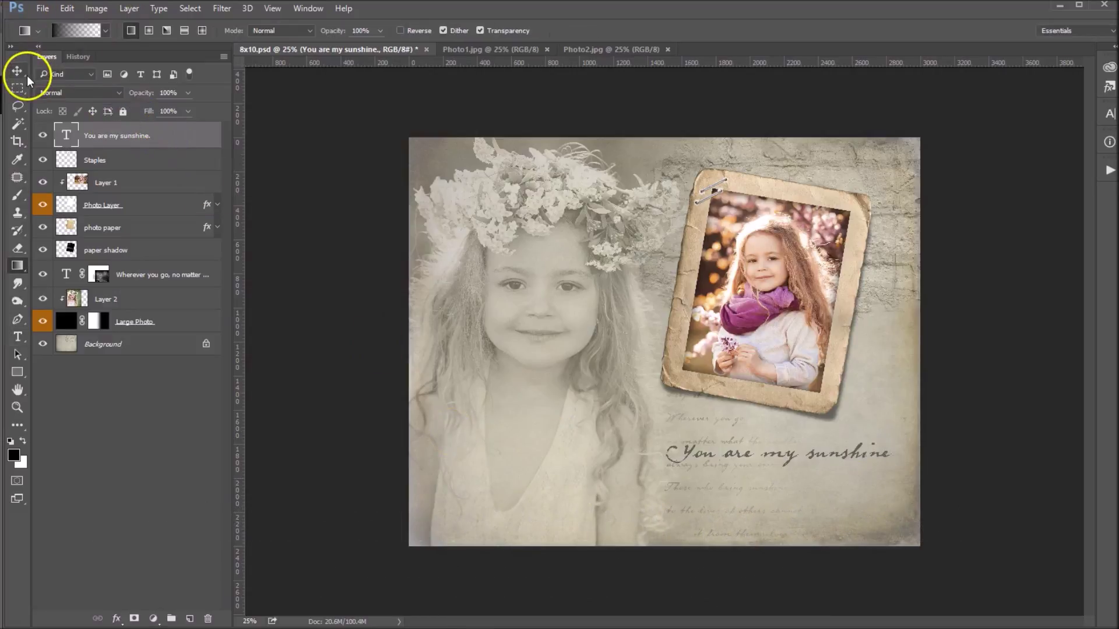